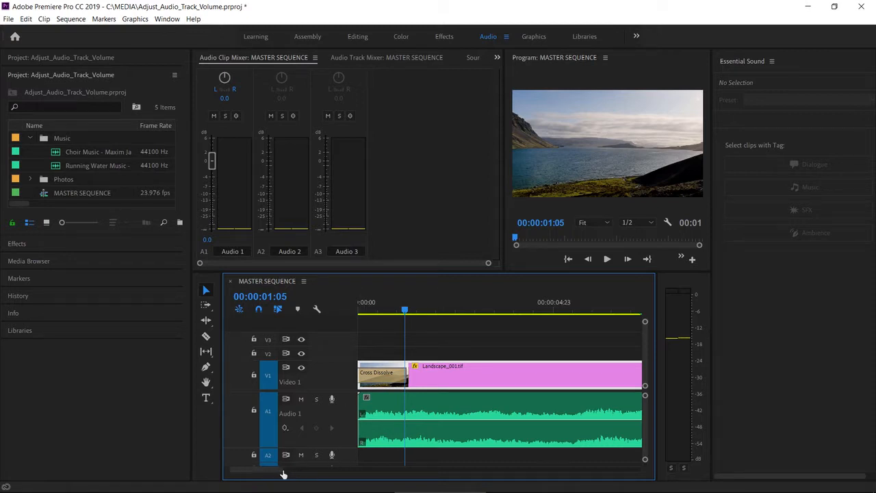
# Turn on the display of audio clip names in the MASTER SEQUENCE timeline
pyautogui.moveTo(280, 471); pyautogui.dragTo(347, 476)
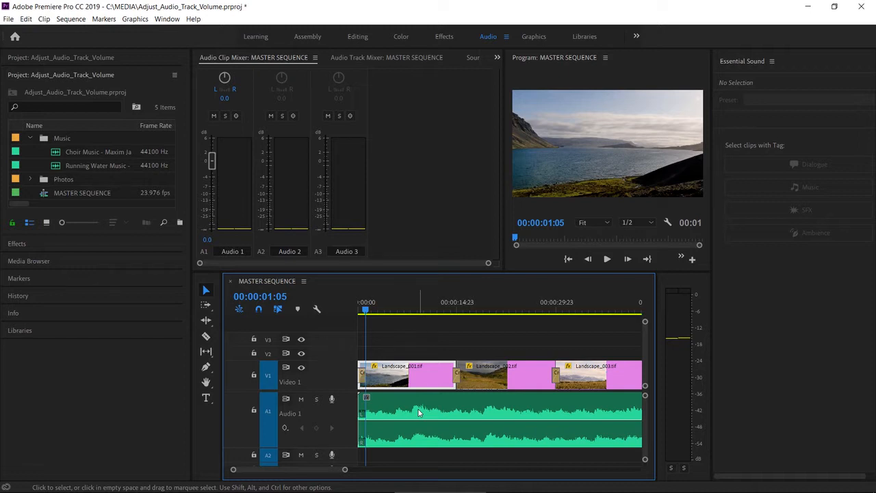
pyautogui.click(316, 310)
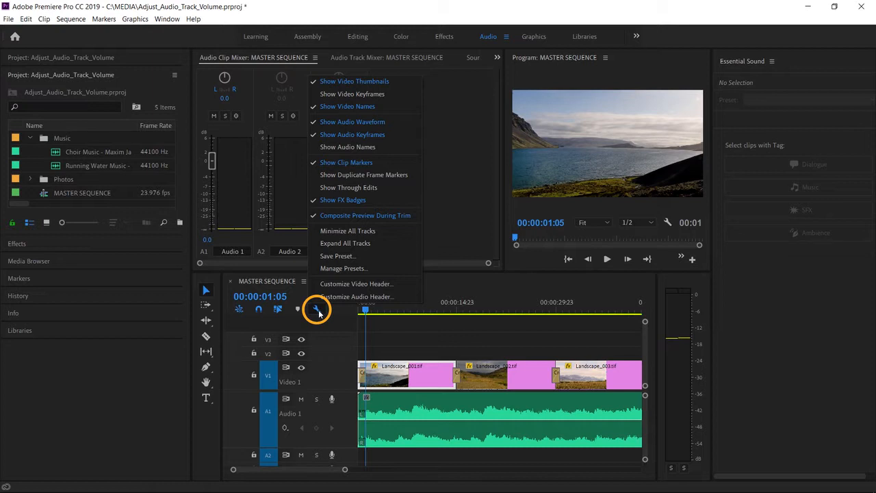
pyautogui.click(378, 146)
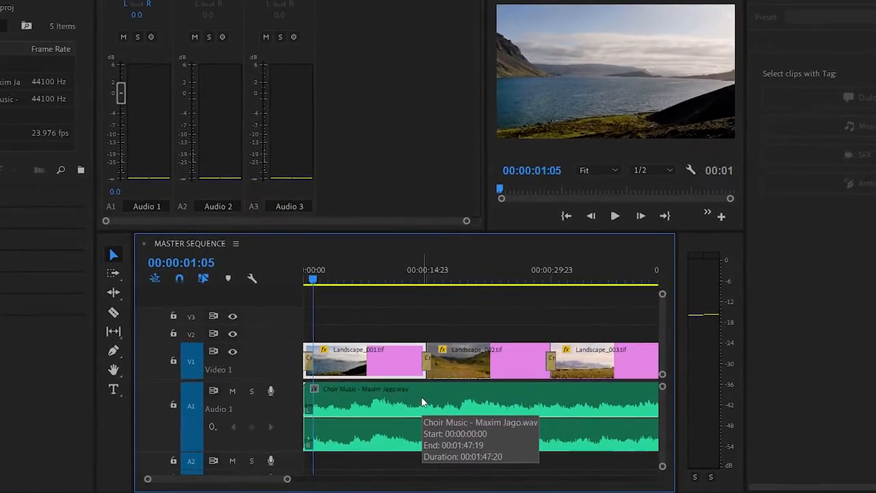
# Add two volume keyframes near the start of the Choir Music clip and lower the first fully to create a fade-in
pyautogui.keyDown('ctrl'); pyautogui.click(345, 416); pyautogui.keyUp('ctrl')
pyautogui.keyDown('ctrl'); pyautogui.click(328, 417); pyautogui.keyUp('ctrl')
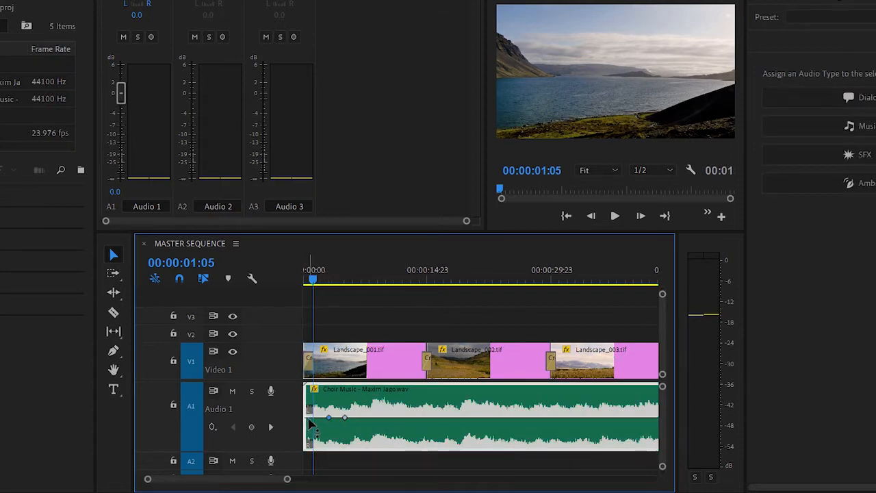
pyautogui.moveTo(329, 416); pyautogui.dragTo(330, 451)
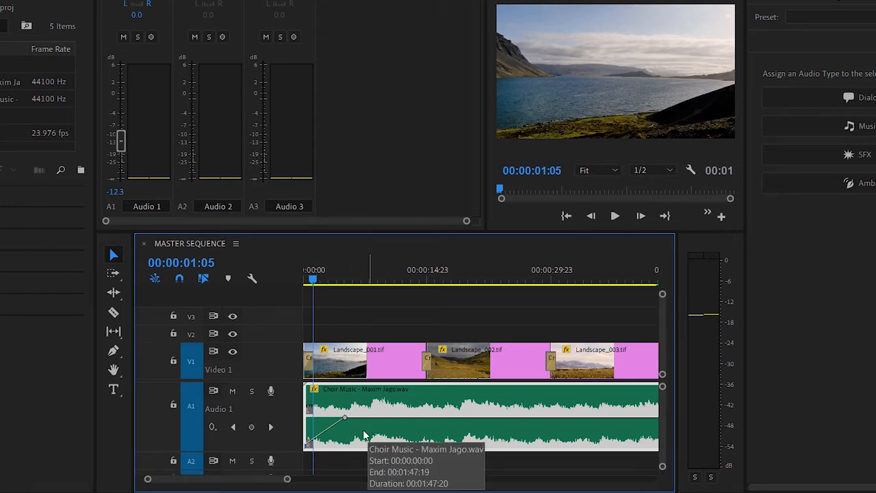
# Undo the volume keyframes added to the Choir Music clip
pyautogui.click(252, 279)
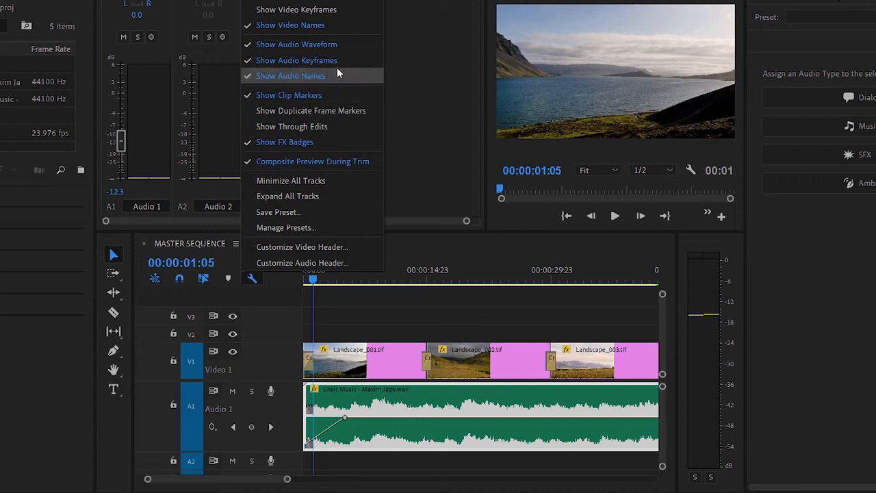
pyautogui.click(353, 337)
pyautogui.hotkey('ctrl', 'z')
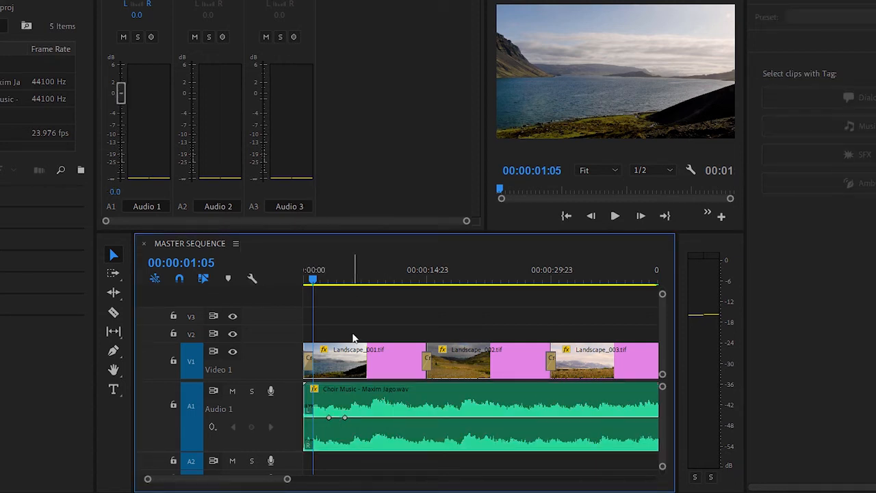
pyautogui.hotkey('ctrl', 'z')
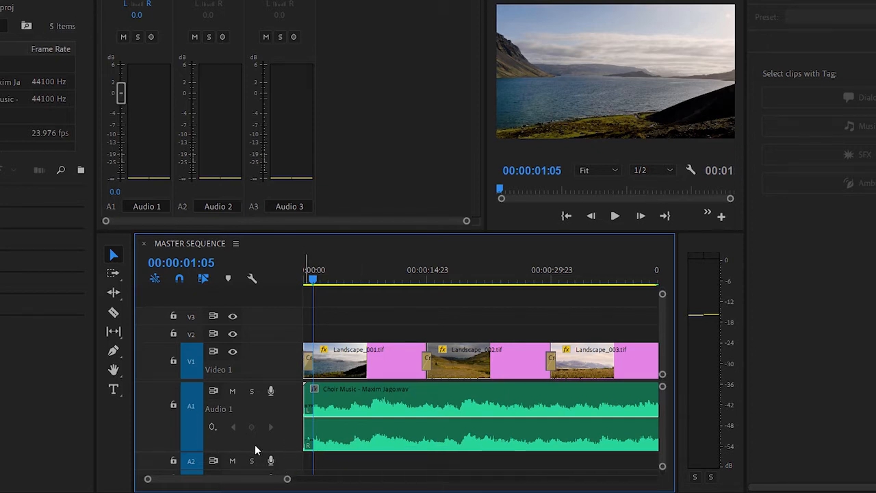
# Switch the Audio 1 track's keyframe display to Track Keyframes > Volume
pyautogui.click(213, 429)
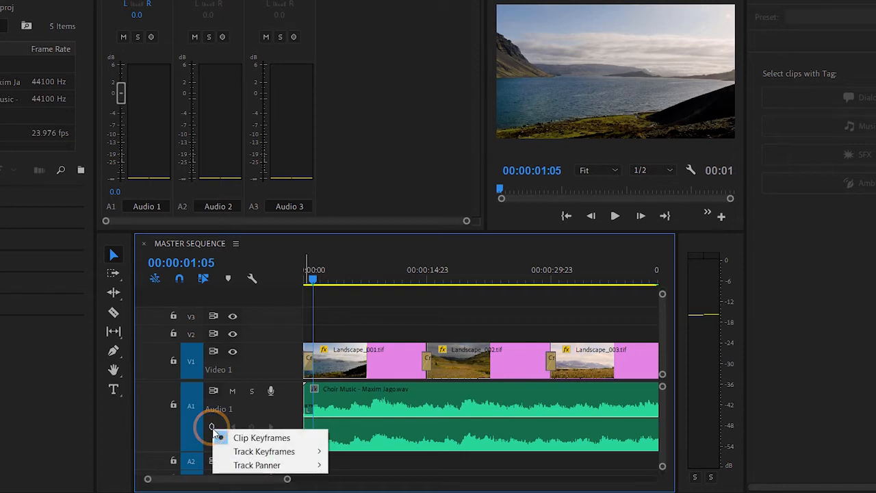
pyautogui.moveTo(313, 456)
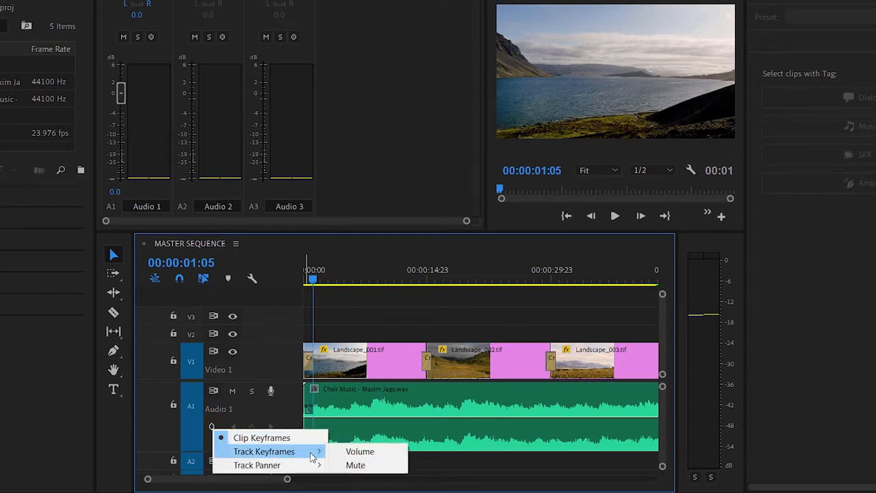
pyautogui.click(390, 454)
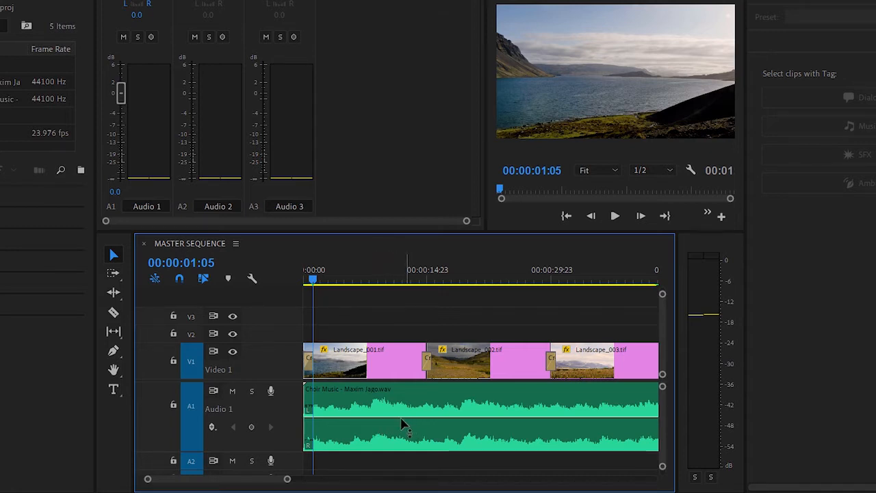
# Add two track volume keyframes near the start of Audio 1 and lower the first fully to create a fade-in
pyautogui.keyDown('ctrl'); pyautogui.click(364, 416); pyautogui.keyUp('ctrl')
pyautogui.keyDown('ctrl'); pyautogui.click(333, 418); pyautogui.keyUp('ctrl')
pyautogui.moveTo(333, 418); pyautogui.dragTo(345, 461)
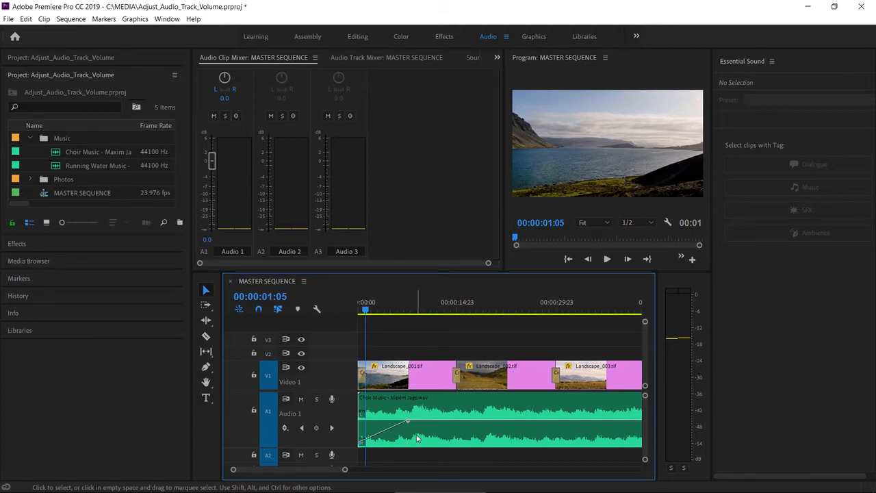
# Show the Audio Track Mixer and play the first seconds of the sequence to check the Audio 1 track fade-in
pyautogui.click(378, 57)
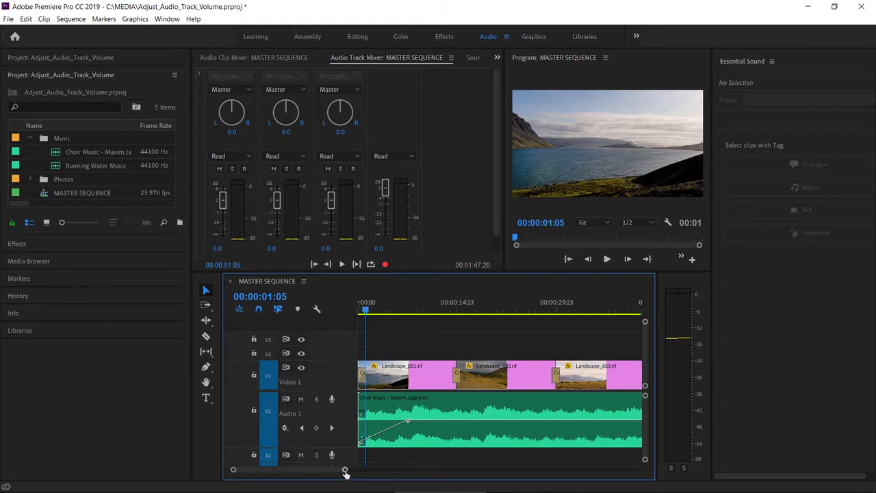
pyautogui.moveTo(344, 469)
pyautogui.mouseDown()
pyautogui.moveTo(457, 476)
pyautogui.moveTo(559, 442)
pyautogui.mouseUp()
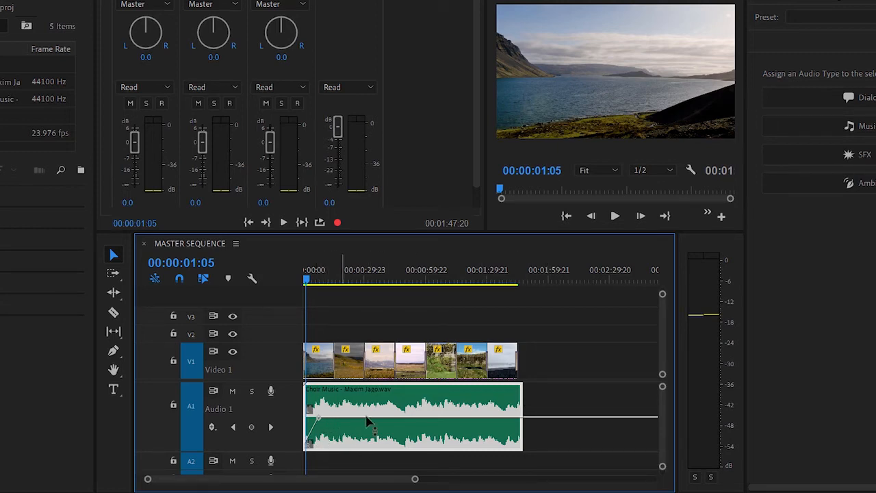
pyautogui.click(615, 217)
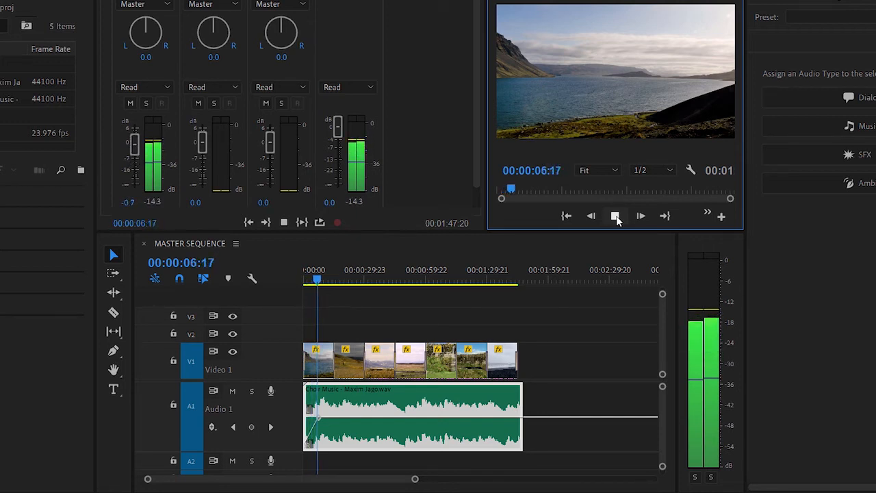
pyautogui.click(615, 216)
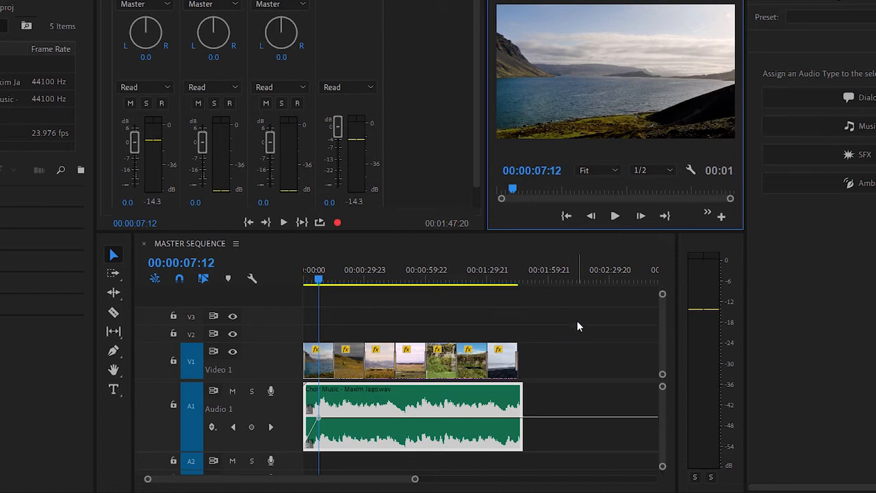
# Switch the Audio 1 track's keyframe display back to Clip Keyframes
pyautogui.click(212, 427)
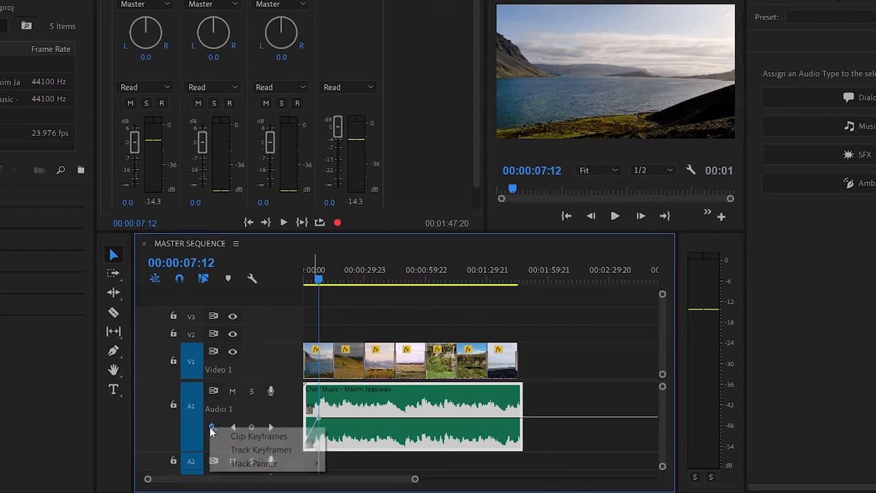
pyautogui.click(294, 440)
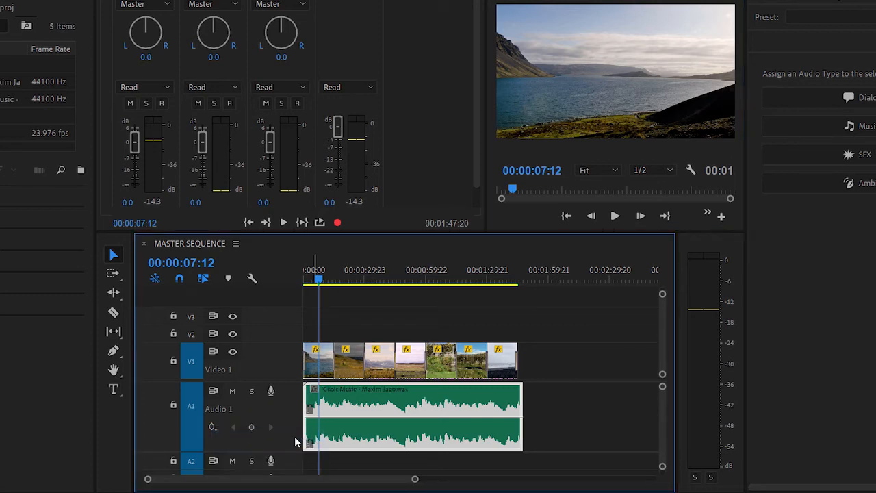
# Remove the Choir Music clip from Audio 1 and place the Running Water Music clip at the start of that track
pyautogui.moveTo(340, 442); pyautogui.dragTo(468, 435)
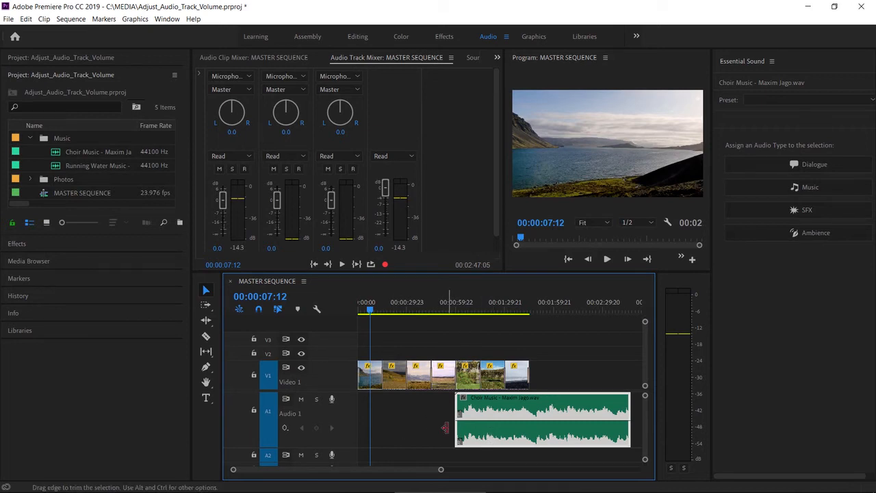
pyautogui.press('Delete')
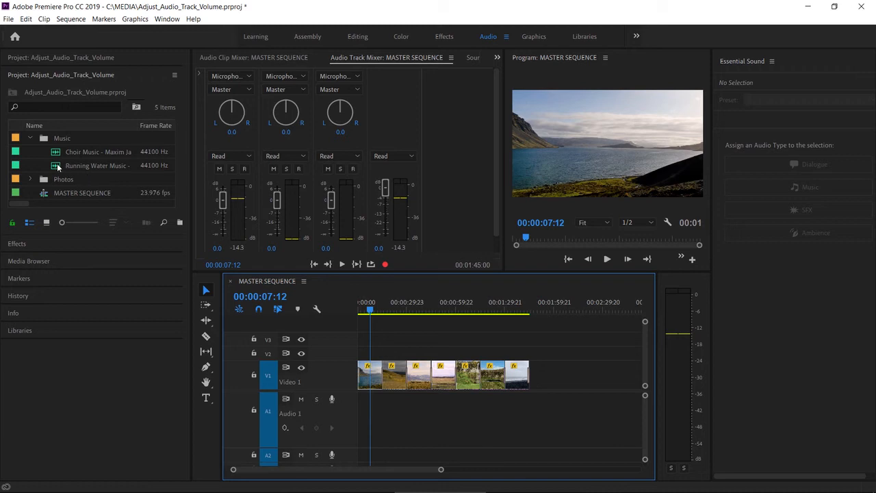
pyautogui.moveTo(58, 166); pyautogui.dragTo(363, 420)
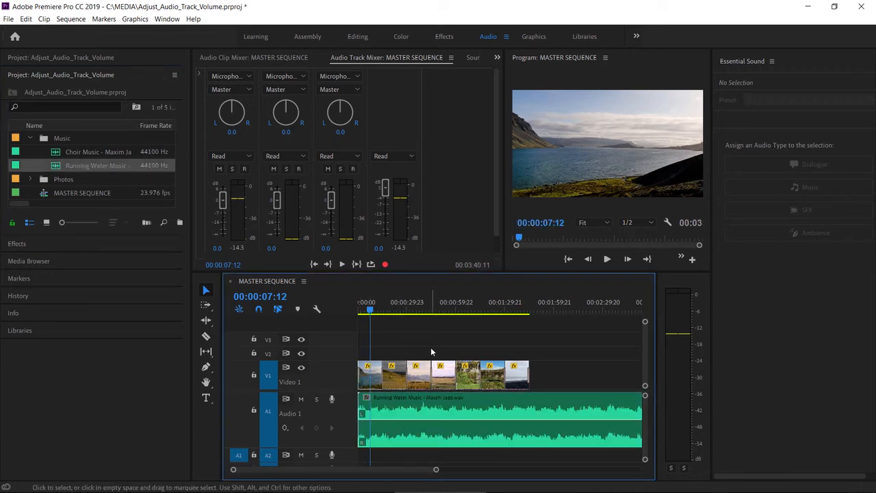
# Play the sequence from the beginning to check how the track fade-in affects the Running Water Music clip
pyautogui.press('Home')
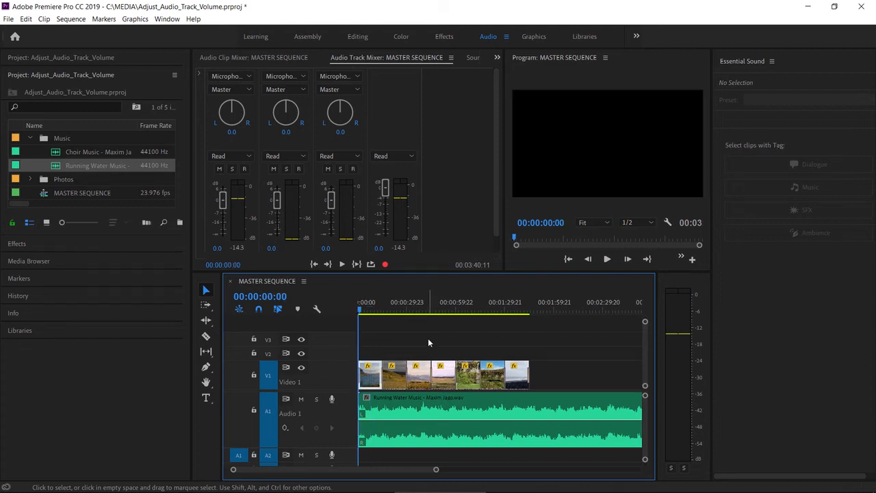
pyautogui.click(607, 259)
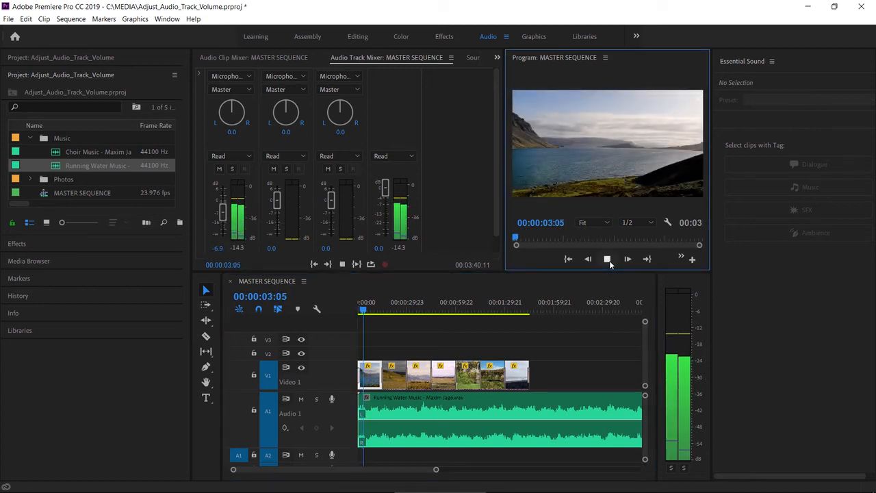
pyautogui.click(607, 259)
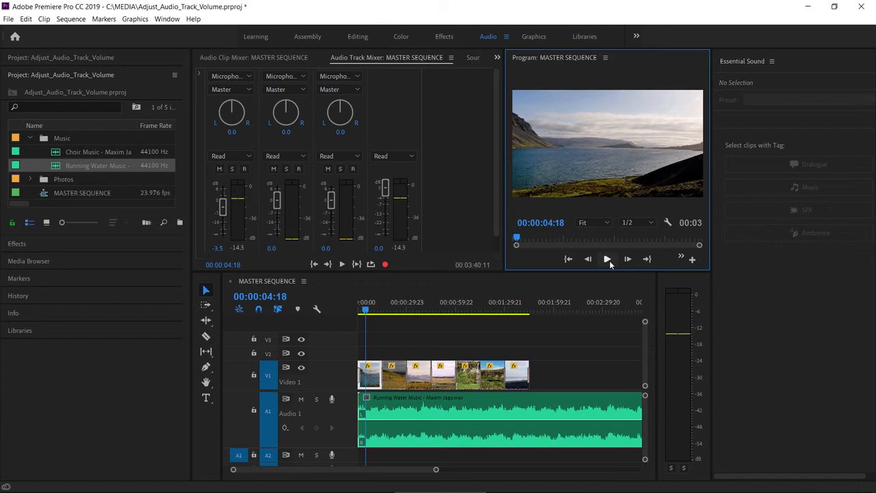
pyautogui.click(609, 260)
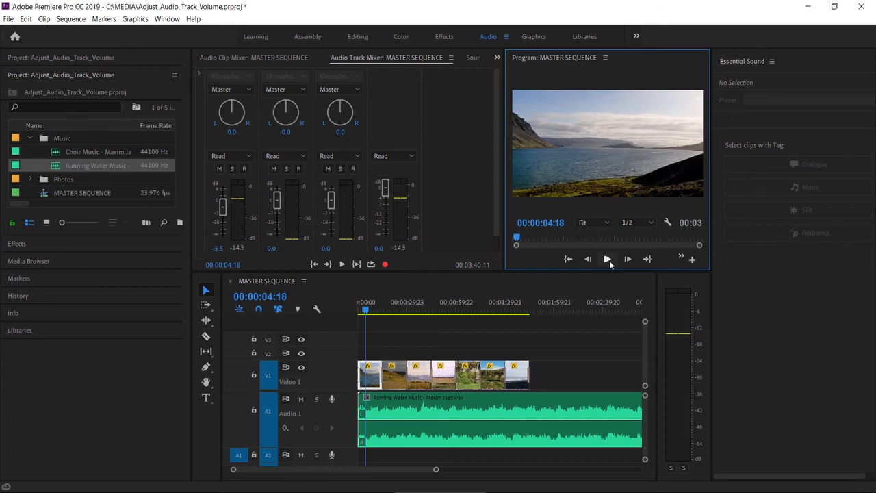
# Customize the audio track header by adding the track volume control to it
pyautogui.click(320, 312)
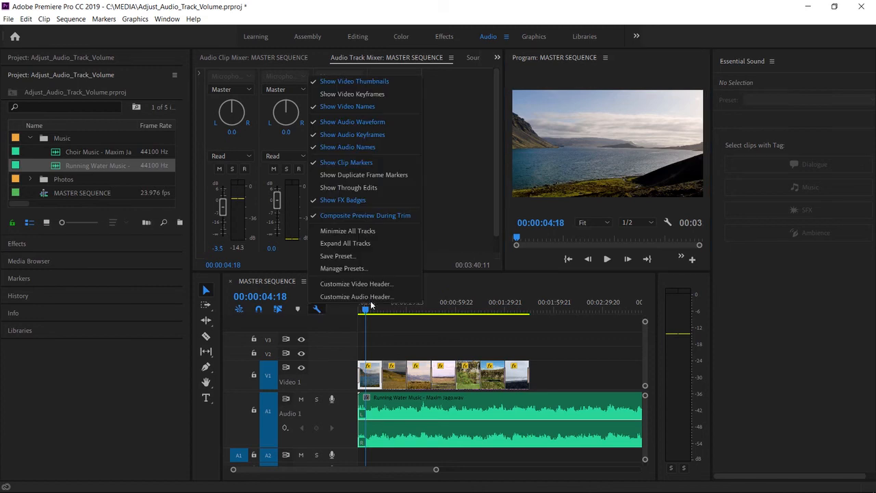
pyautogui.click(391, 295)
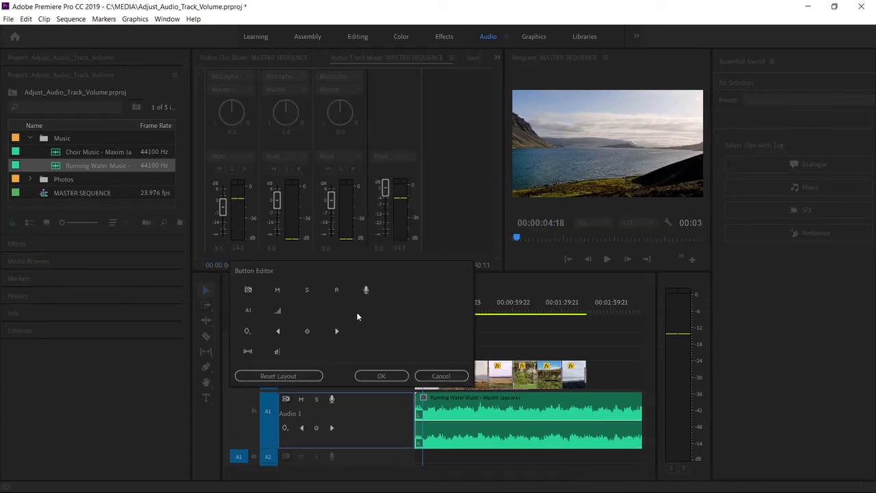
pyautogui.moveTo(278, 313); pyautogui.dragTo(359, 430)
pyautogui.click(391, 376)
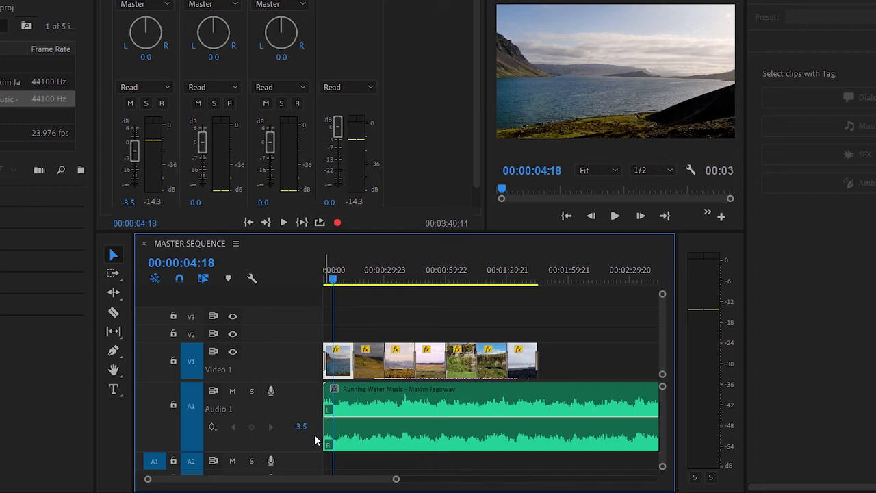
# Play the sequence from the beginning and watch the track volume value in the Audio 1 header
pyautogui.press('Home')
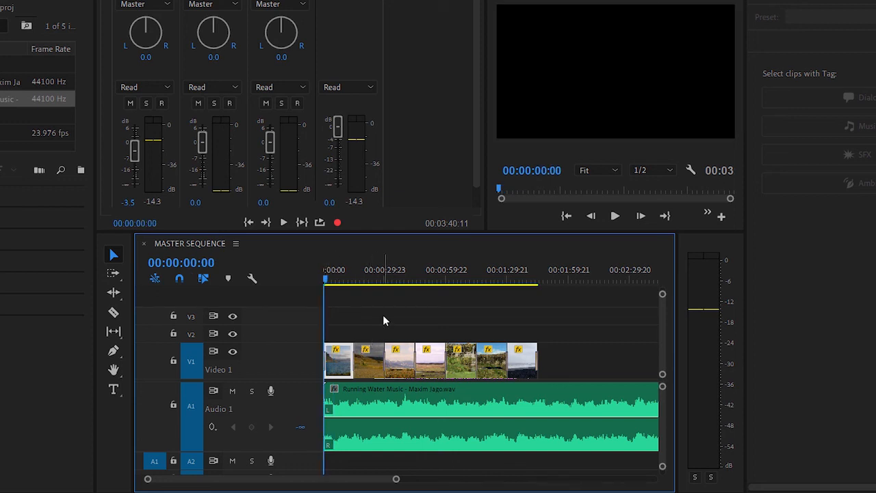
pyautogui.click(615, 215)
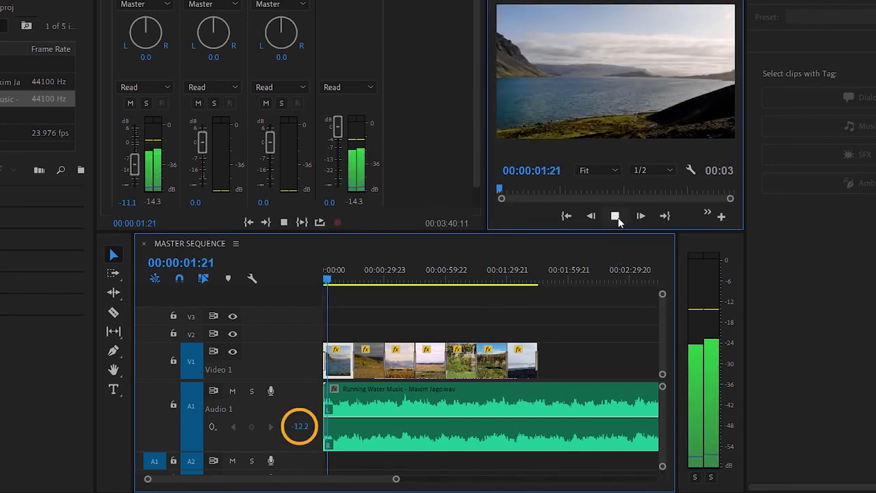
pyautogui.click(618, 218)
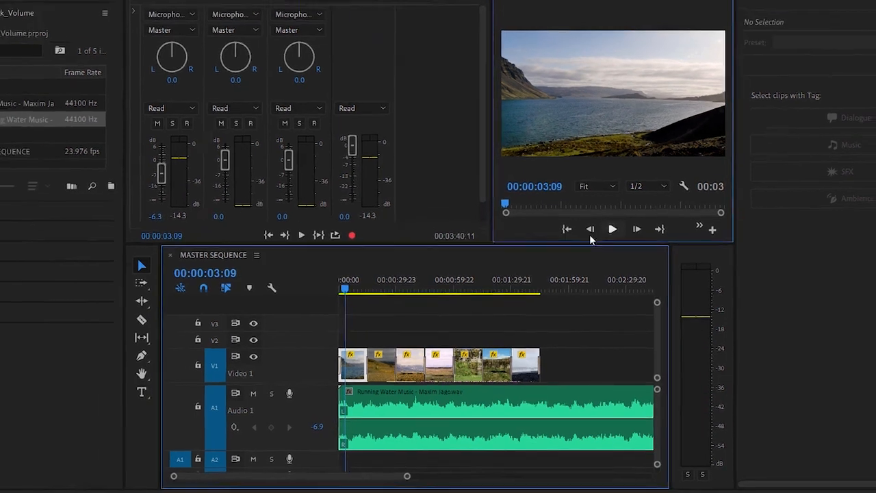